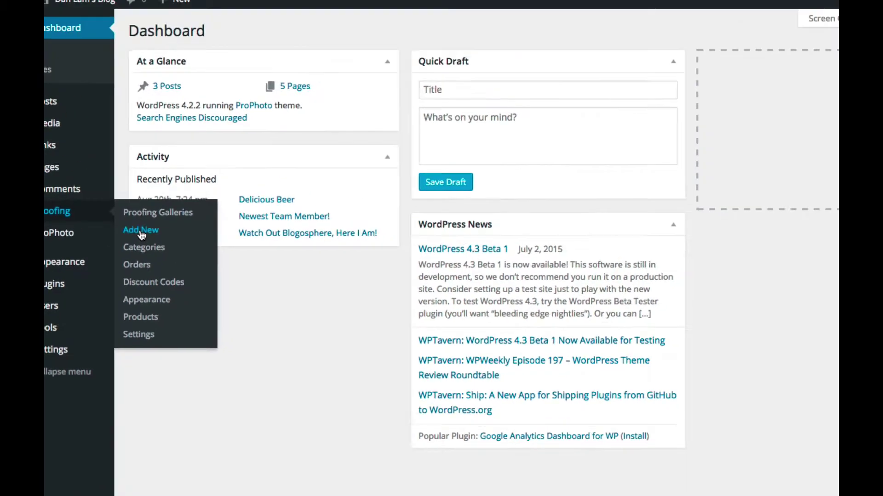
Step: Start a new proofing gallery and enter 'Smith Family' as its title
left_click(288, 129)
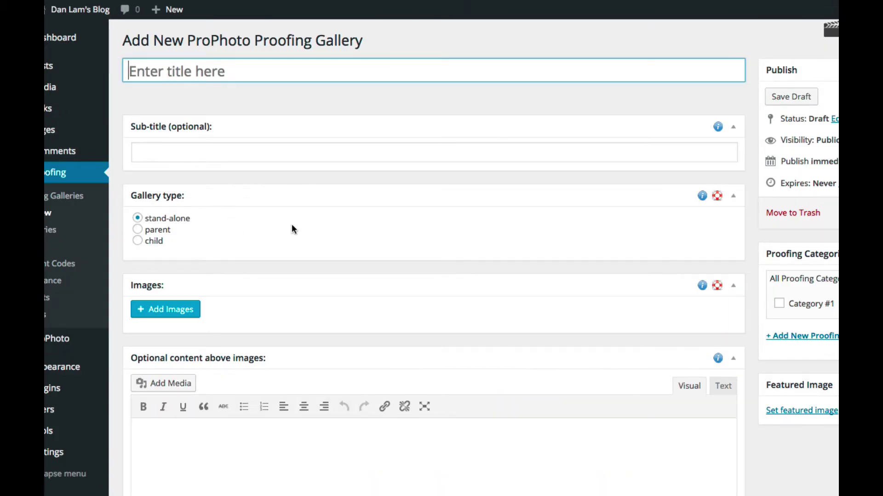
left_click(200, 74)
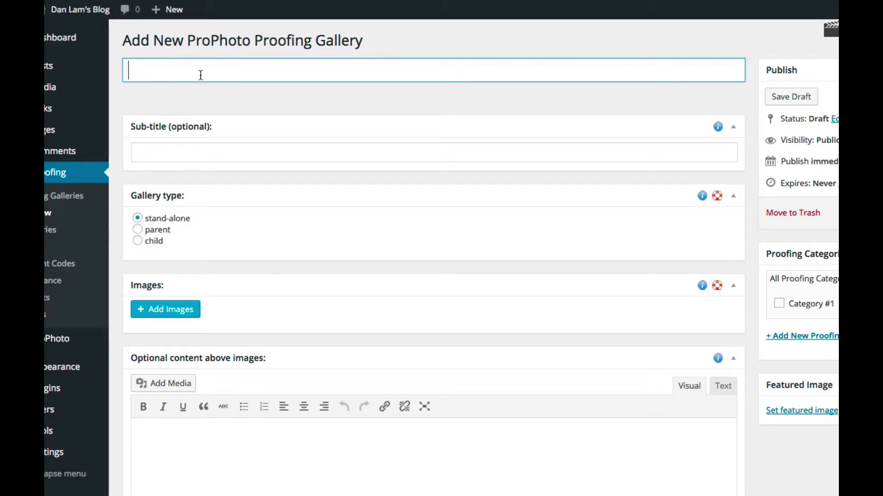
type("Smit")
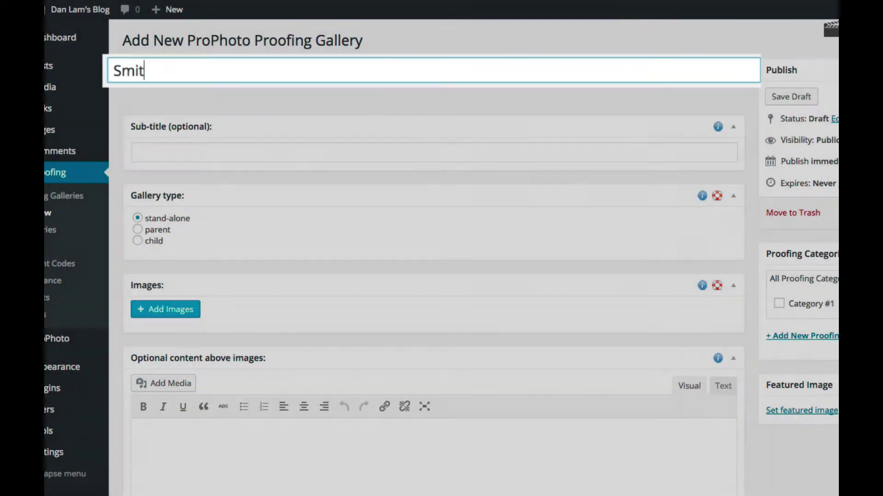
type("h Family")
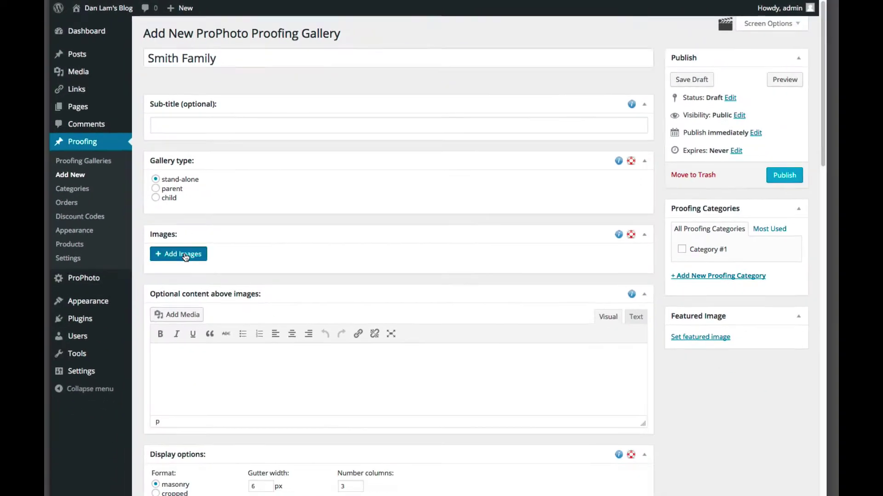
Step: Insert the ten selected photos into the Smith Family gallery through Add Images
left_click(185, 256)
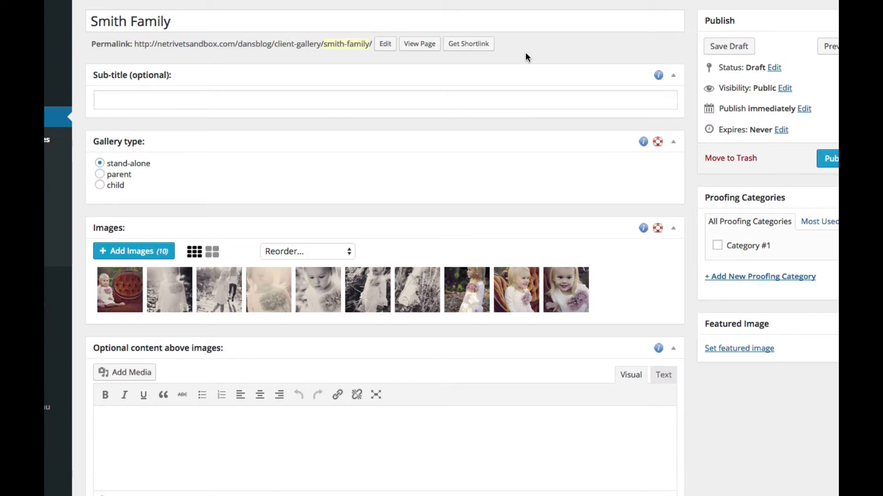
scroll(525, 56, "down", 5)
scroll(526, 54, "down", 1)
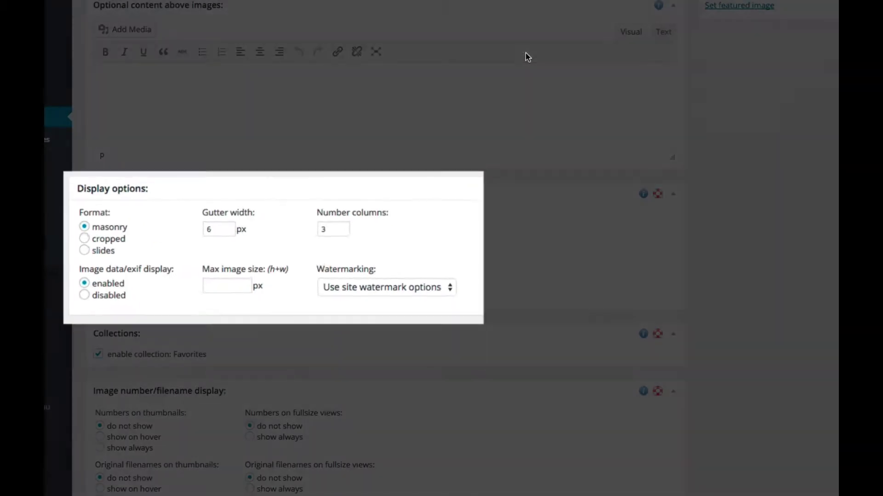
scroll(485, 192, "down", 1)
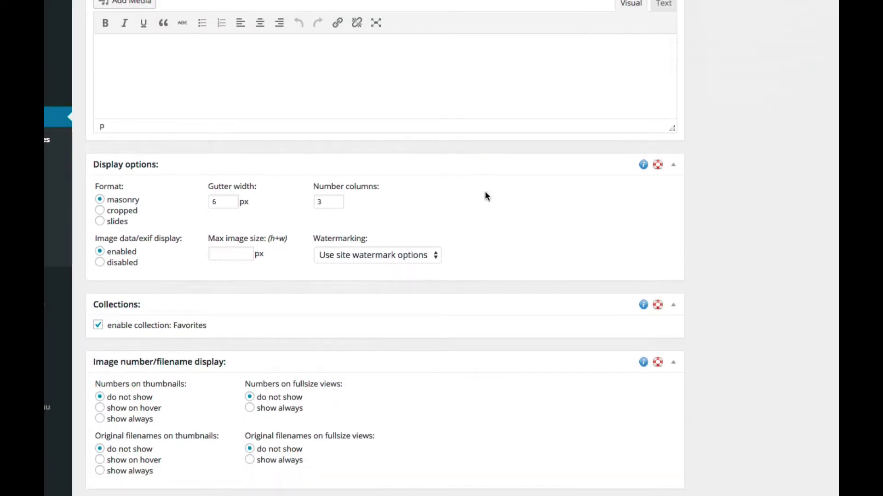
scroll(484, 193, "down", 3)
scroll(485, 192, "down", 2)
scroll(484, 192, "down", 3)
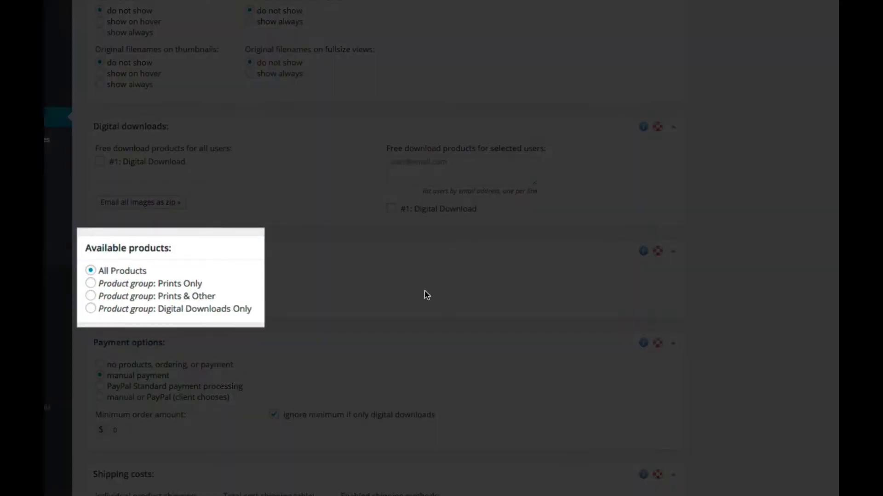
scroll(422, 291, "down", 2)
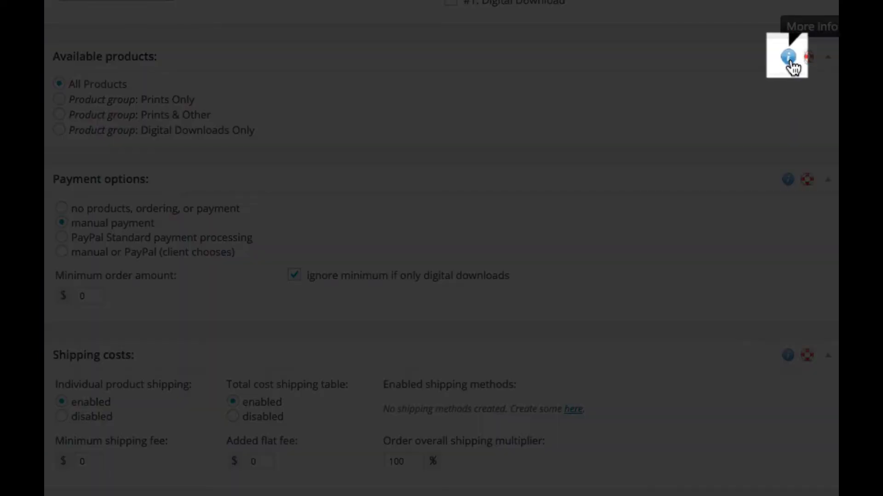
left_click(788, 58)
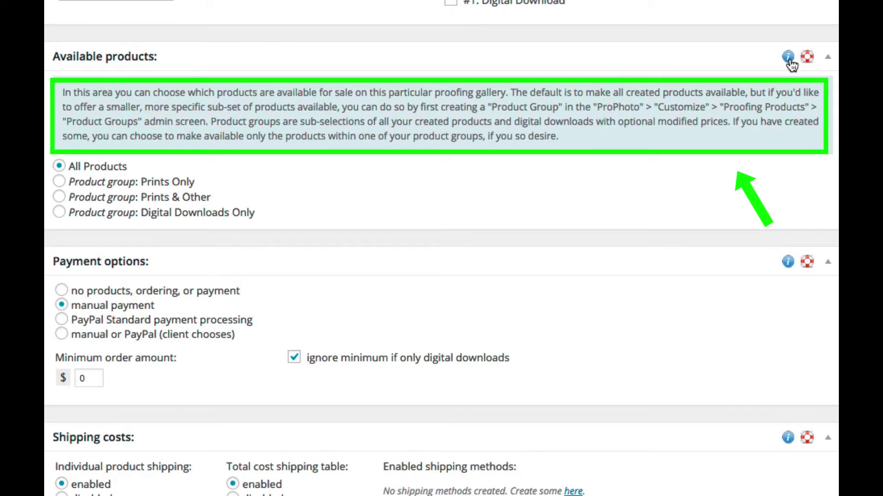
left_click(789, 59)
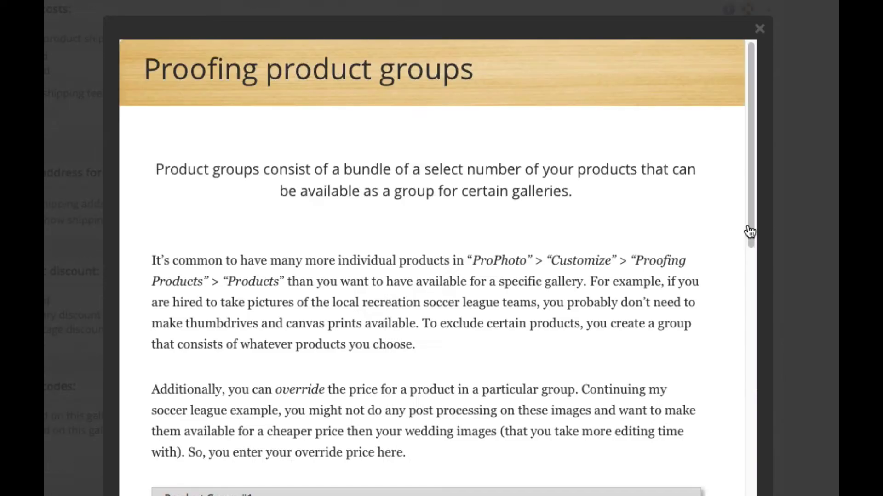
left_click(761, 33)
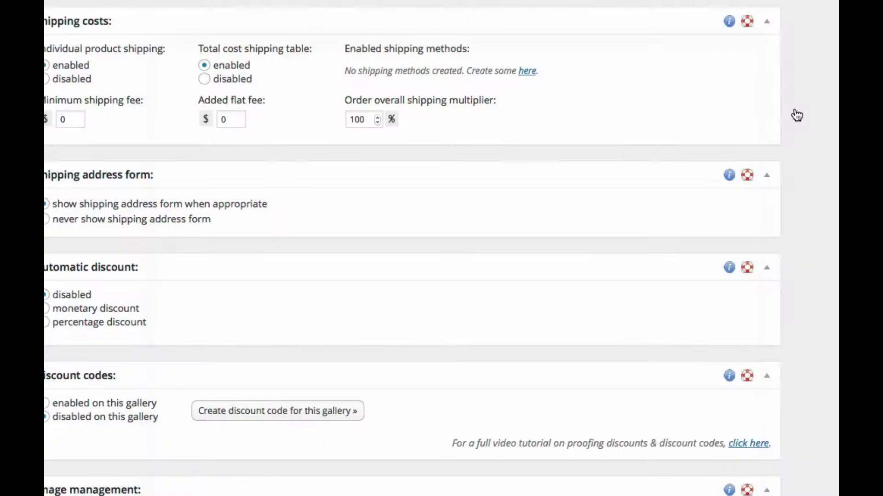
scroll(794, 115, "up", 10)
scroll(804, 171, "up", 10)
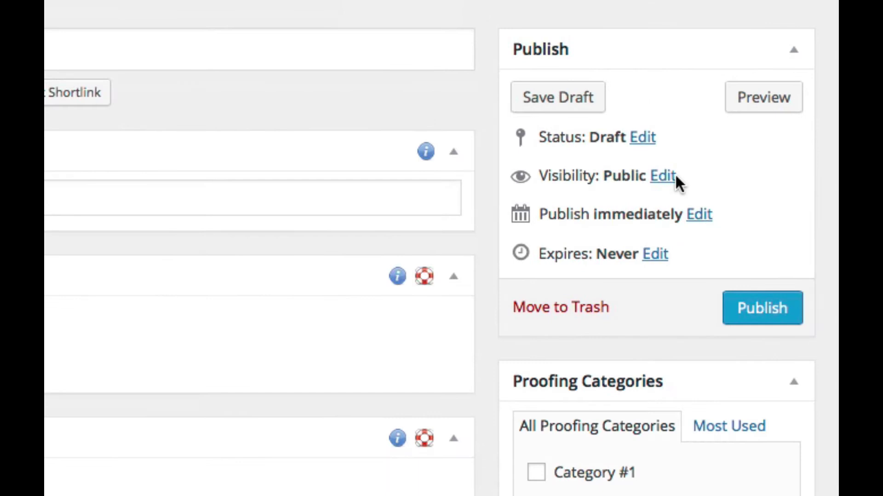
Step: Reveal the gallery's visibility choices, then bring up the Proofing Products list with Prints and Mouse Pad
left_click(667, 178)
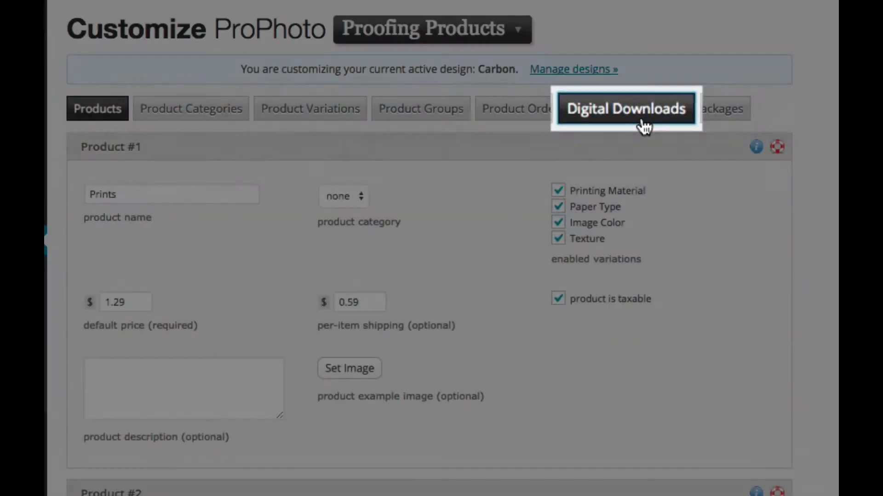
Step: Browse the digital download, package, category, variation and product group settings
left_click(636, 114)
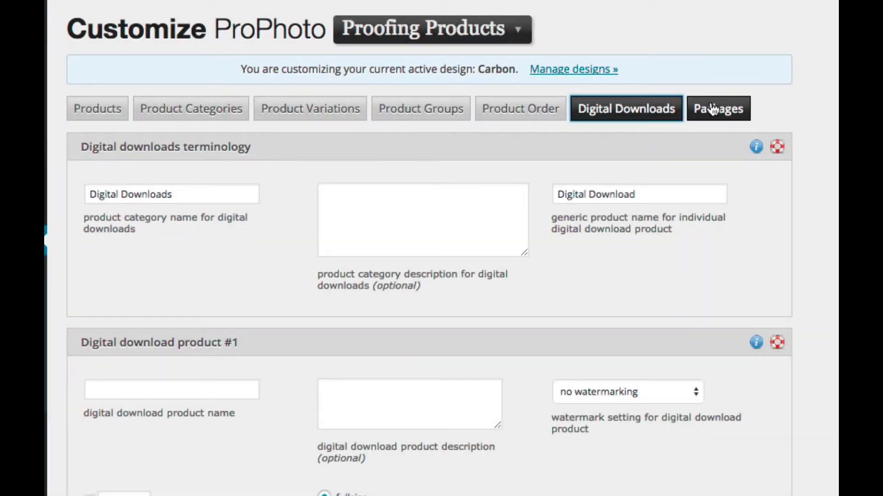
left_click(713, 109)
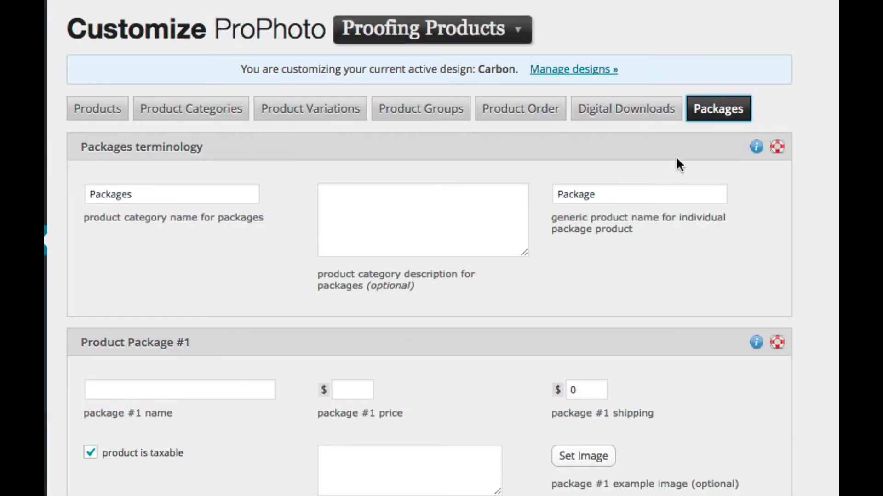
scroll(667, 185, "down", 2)
scroll(668, 185, "up", 2)
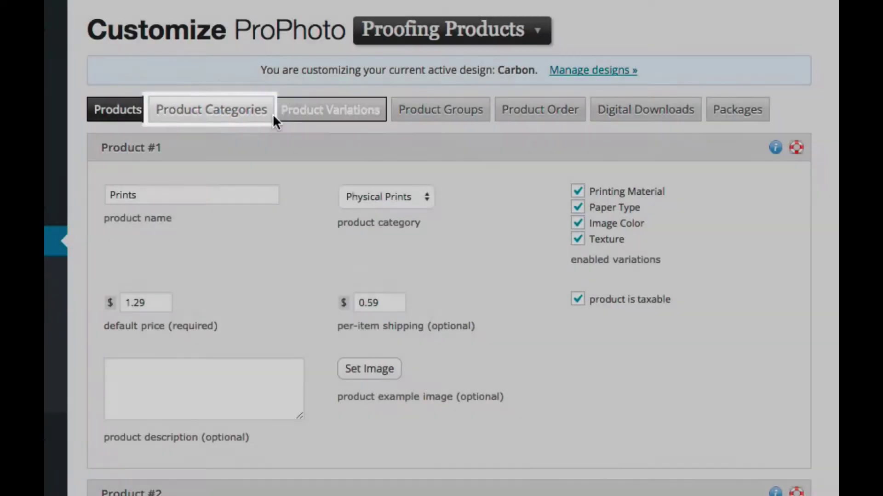
left_click(263, 115)
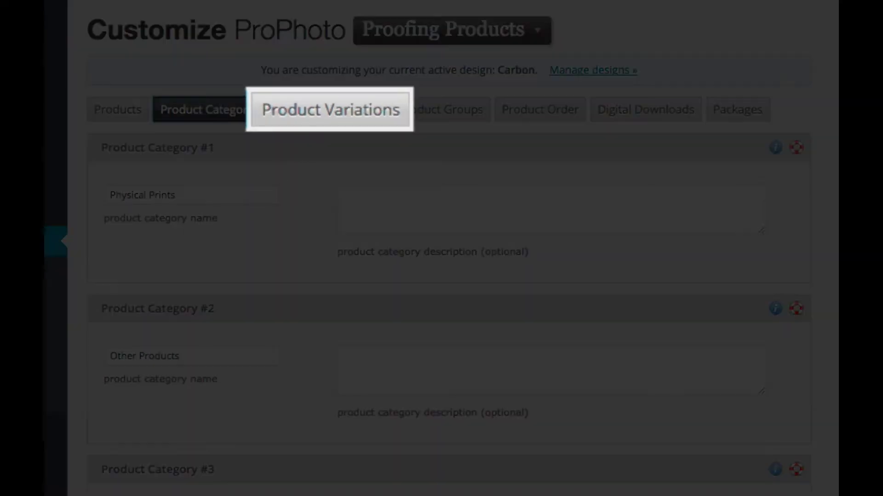
left_click(352, 114)
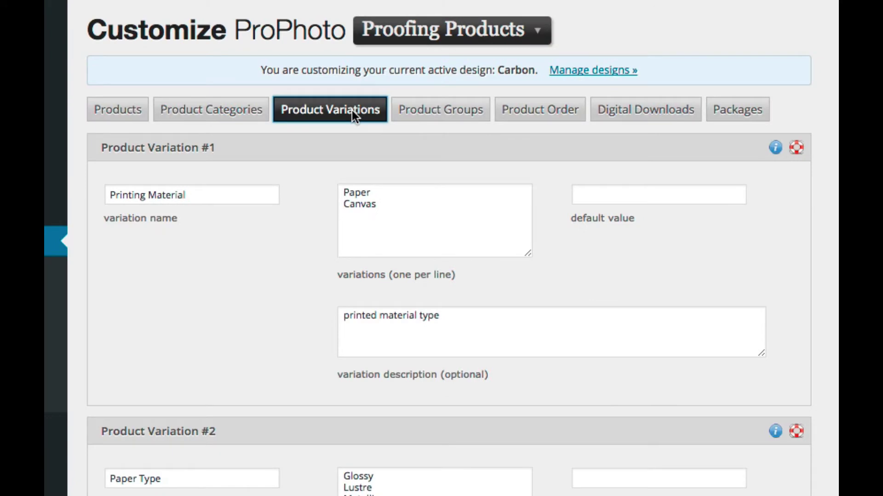
scroll(243, 433, "down", 3)
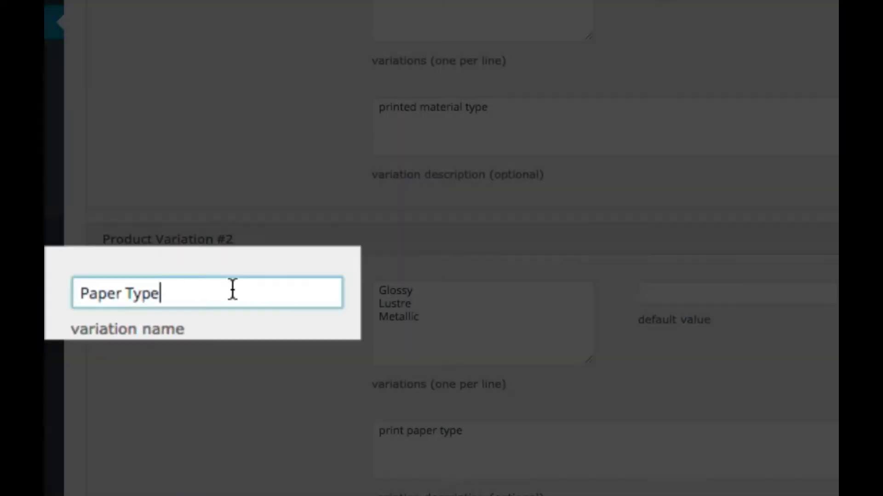
left_click_drag(235, 289, 111, 291)
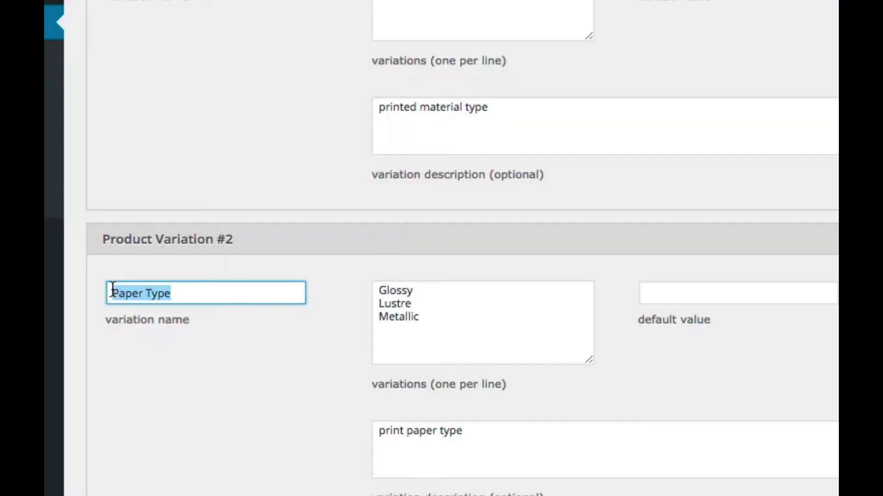
left_click(448, 110)
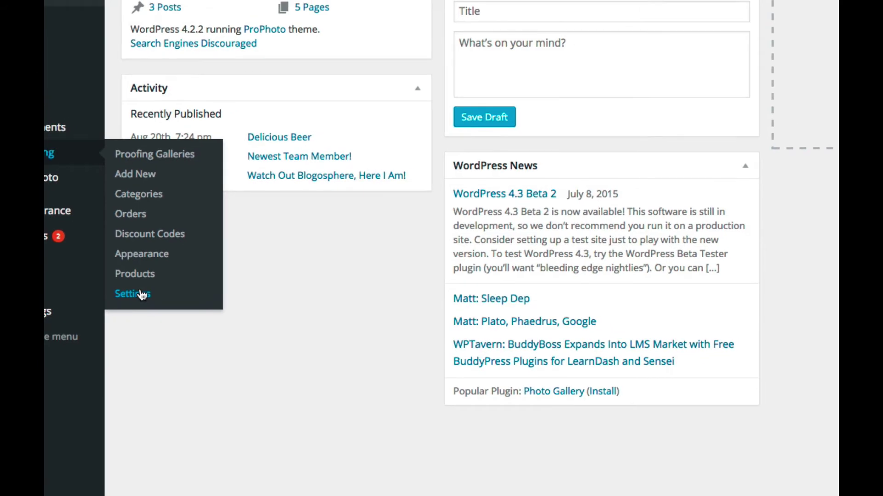
Step: View the Collections, PayPal, Emails, Shipping & Taxes and Words & Phrases proofing settings
left_click(141, 295)
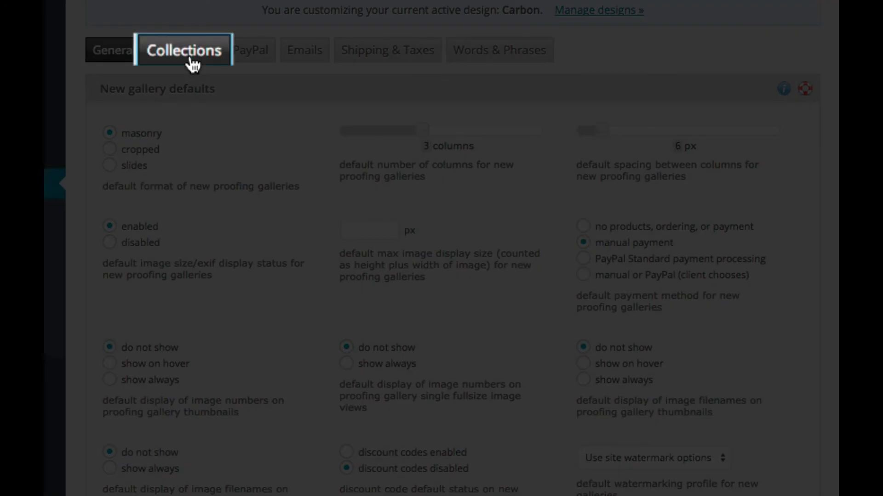
left_click(189, 43)
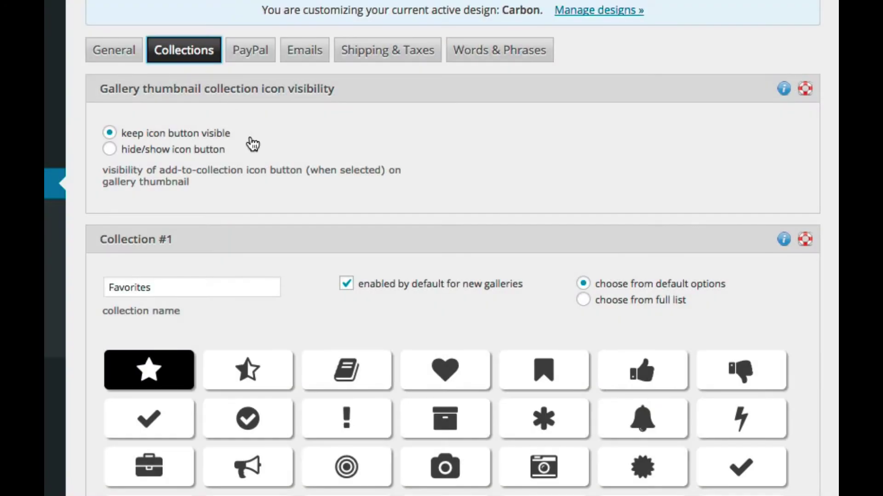
scroll(253, 143, "down", 1)
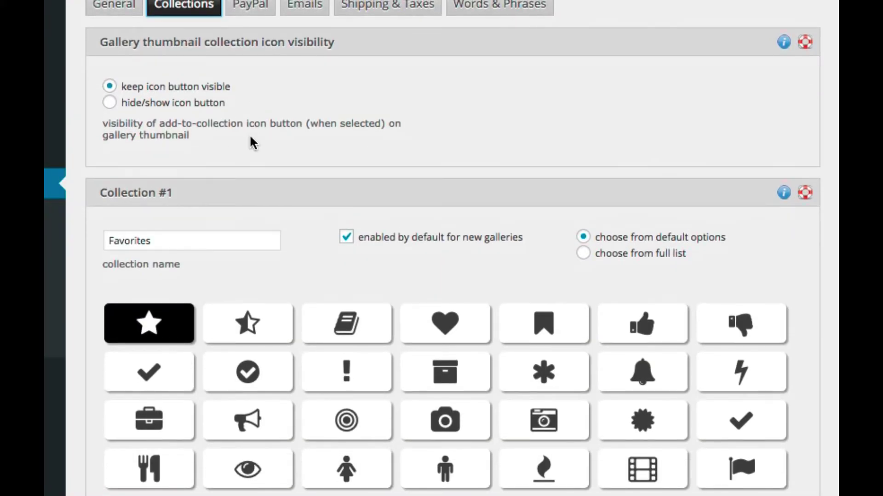
scroll(250, 141, "up", 1)
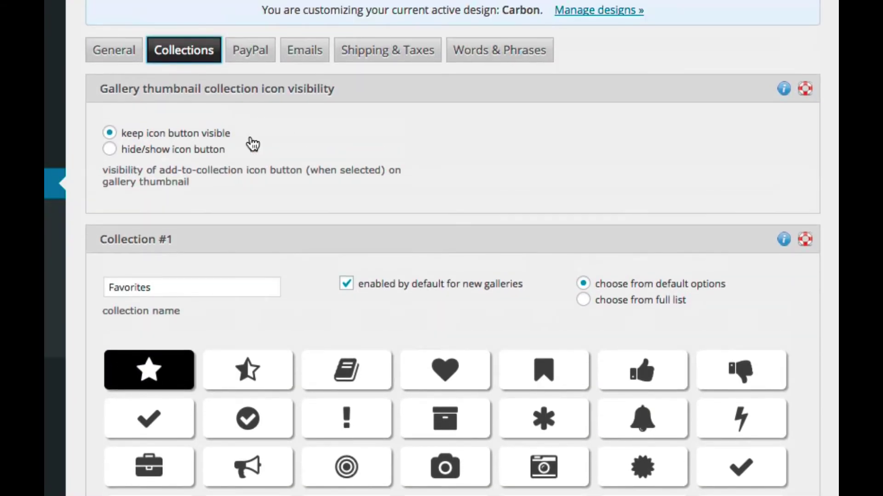
left_click(251, 55)
scroll(321, 146, "down", 1)
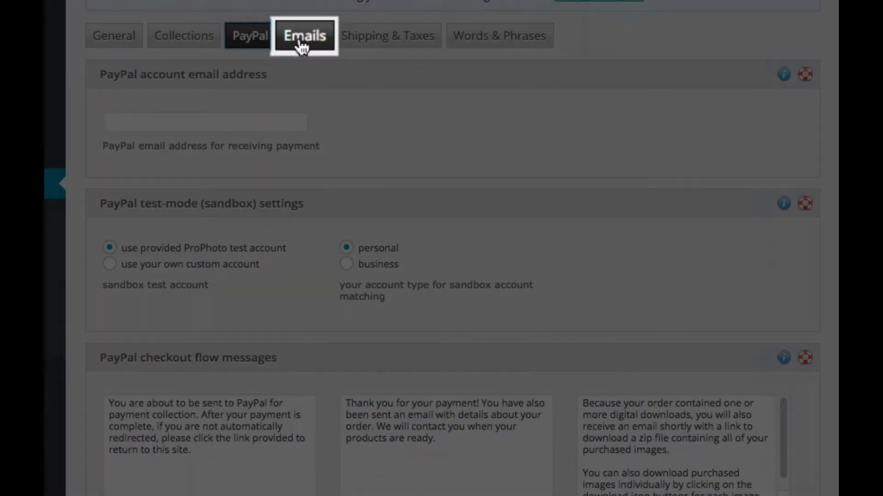
left_click(301, 42)
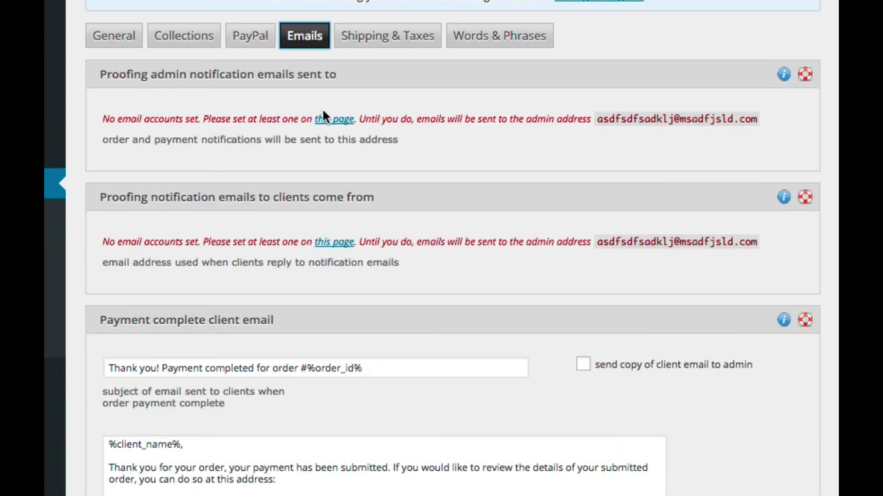
scroll(277, 322, "down", 3)
scroll(278, 323, "up", 2)
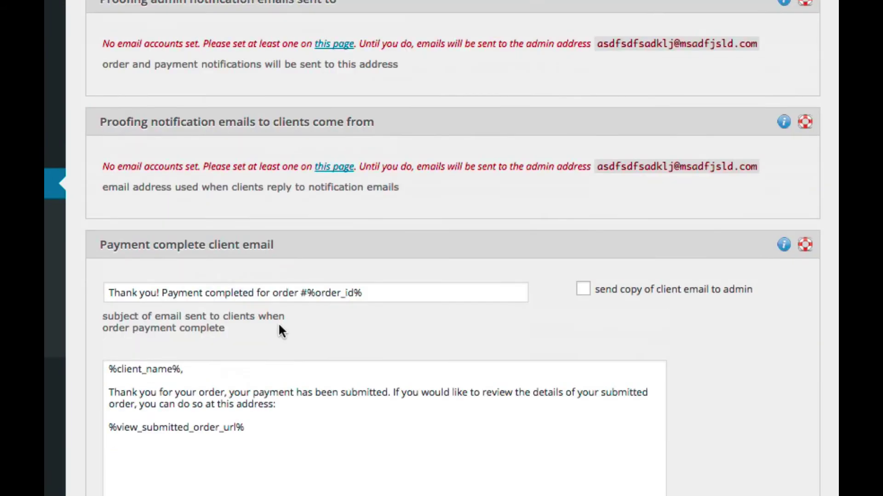
scroll(278, 322, "up", 2)
left_click(358, 54)
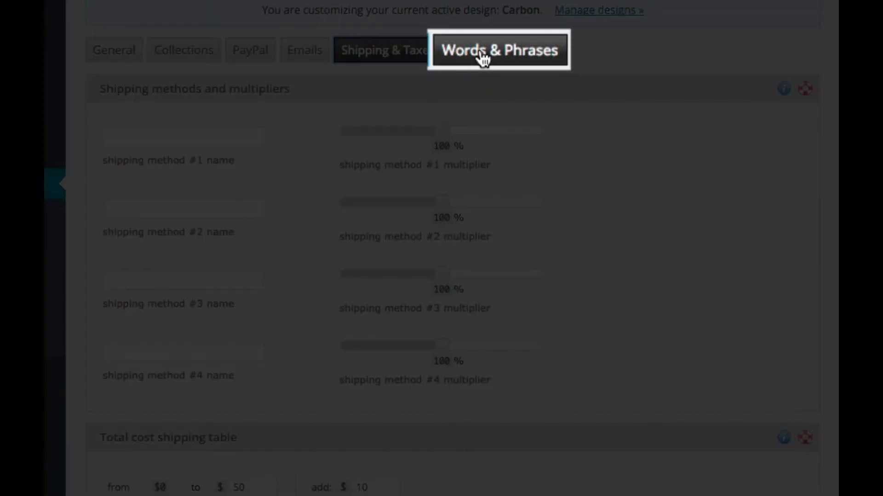
left_click(482, 59)
scroll(481, 145, "down", 2)
scroll(480, 158, "down", 5)
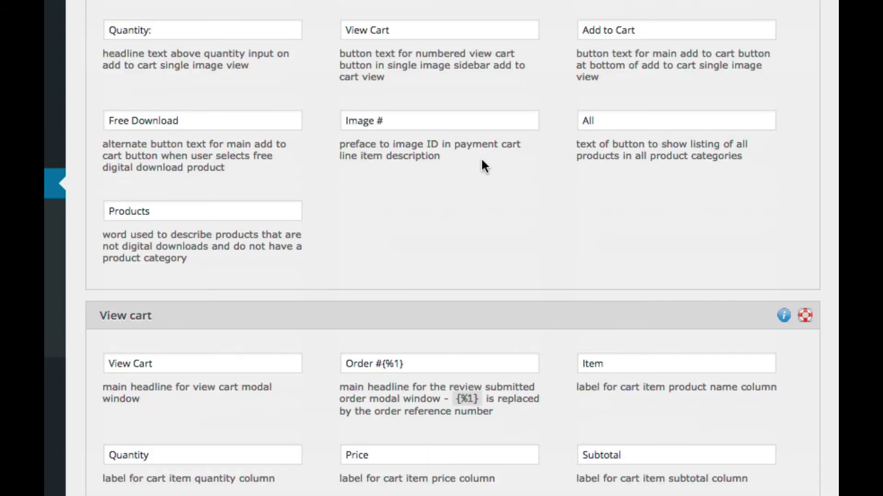
scroll(482, 159, "up", 10)
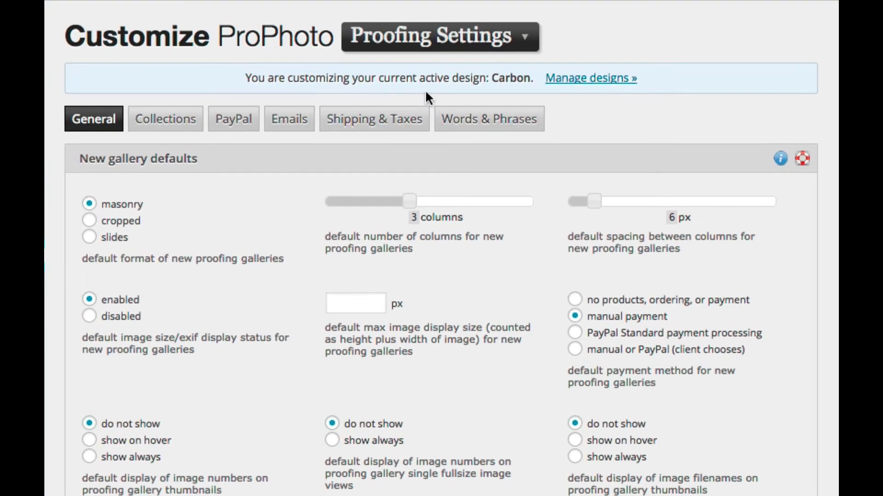
Step: Show the Proofing Settings gallery-defaults info note and its Proofing Gallery Defaults help article
left_click(526, 38)
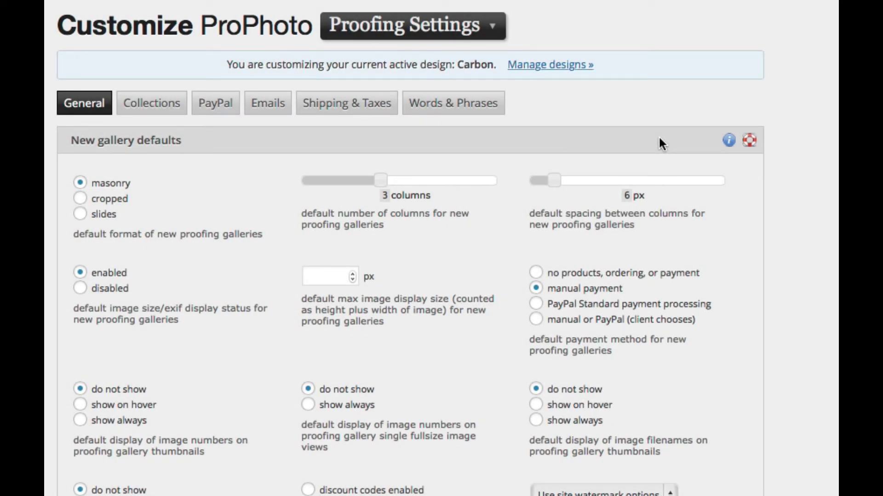
left_click(729, 142)
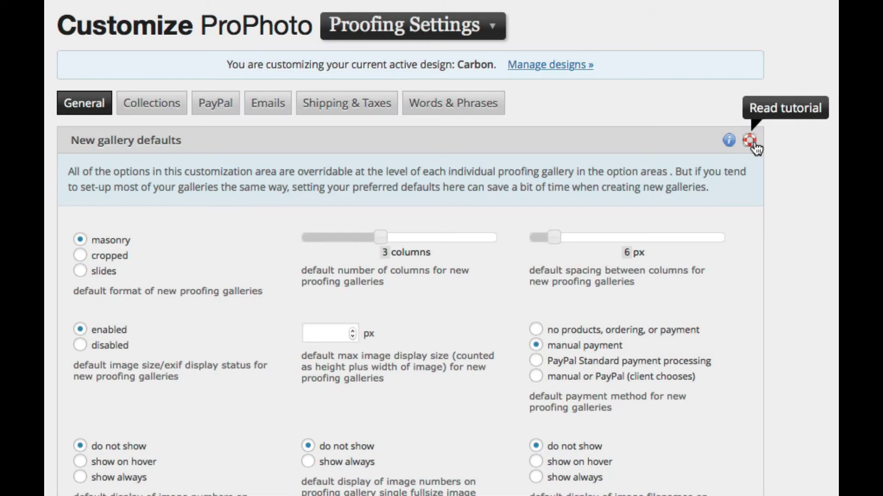
left_click(752, 146)
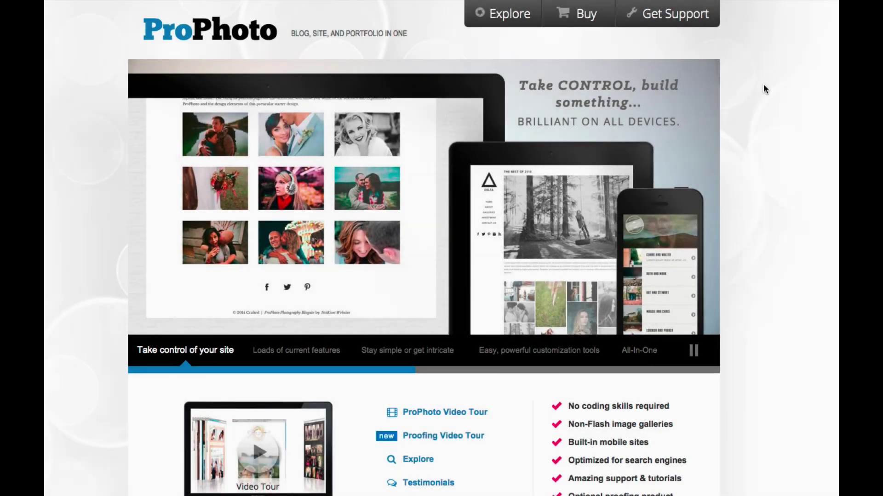
mouse_move(704, 15)
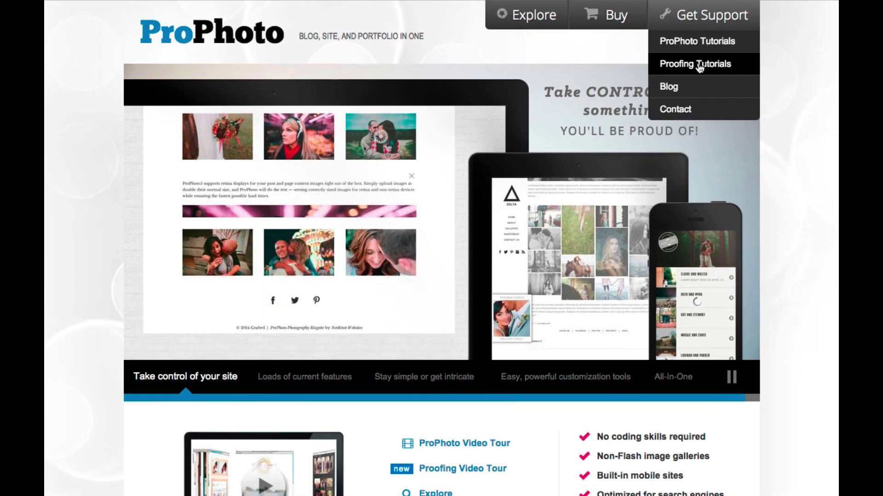
Step: Choose Proofing Tutorials from the ProPhoto site's Get Support menu
left_click(700, 67)
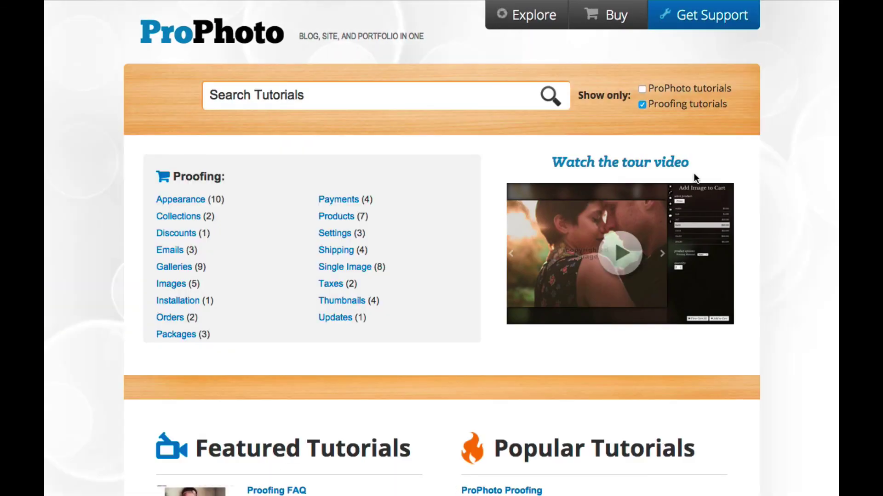